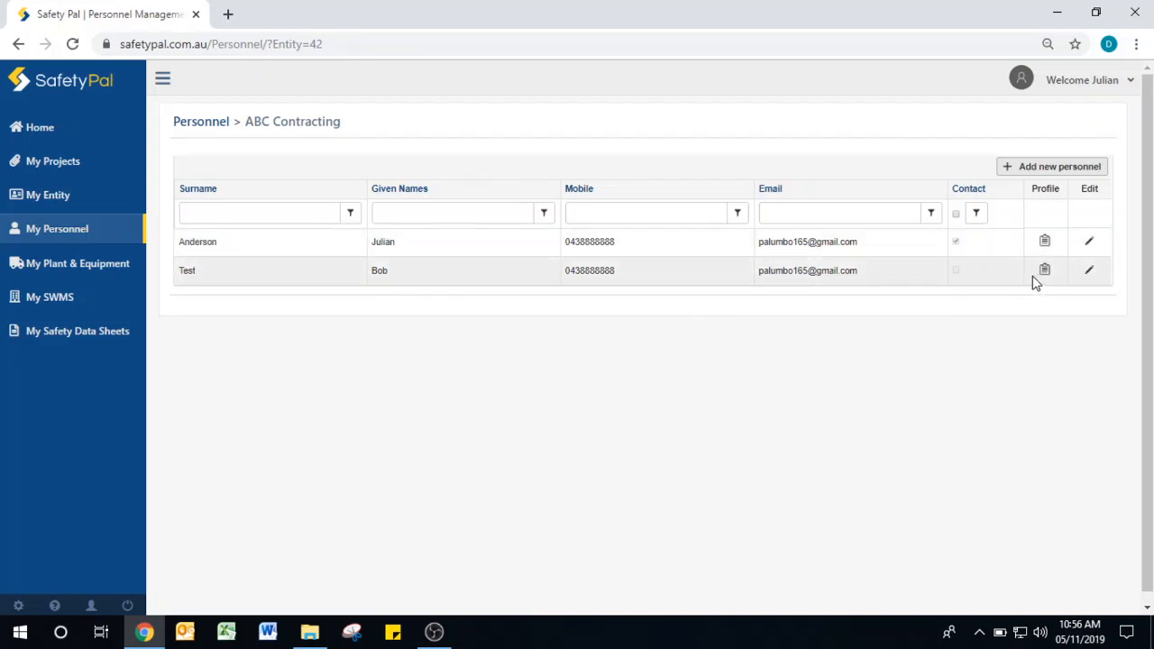
- Start a new personnel record and enter the person's given name and surname
{"action": "left_click", "coordinate": [1032, 168]}
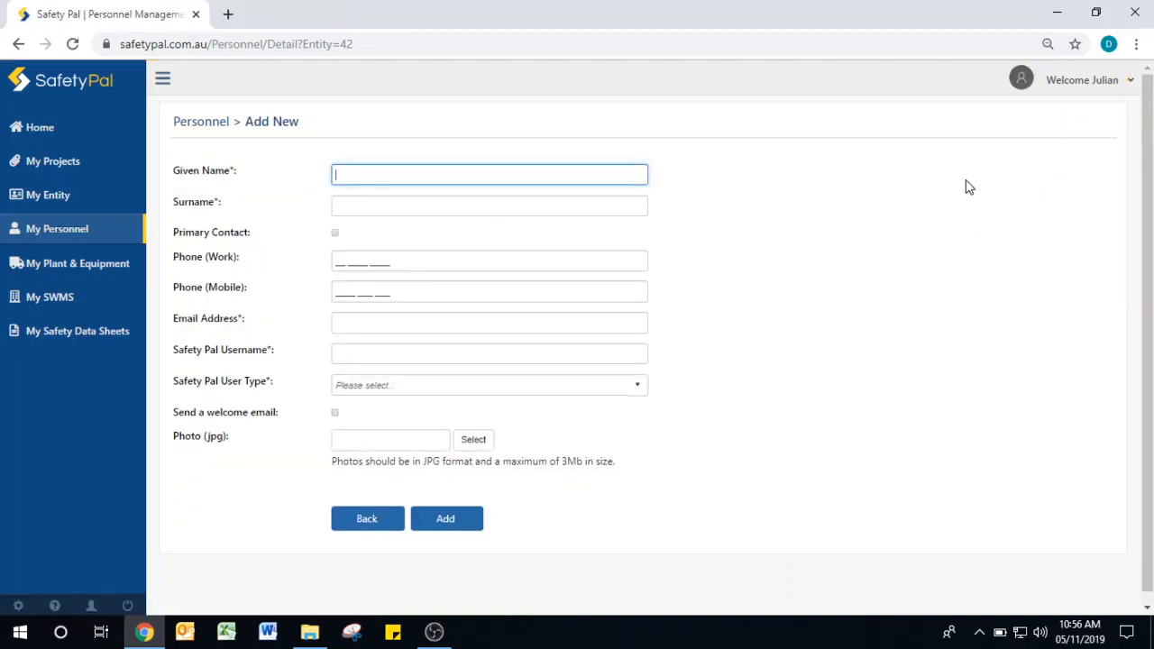
{"action": "key", "text": "Tab"}
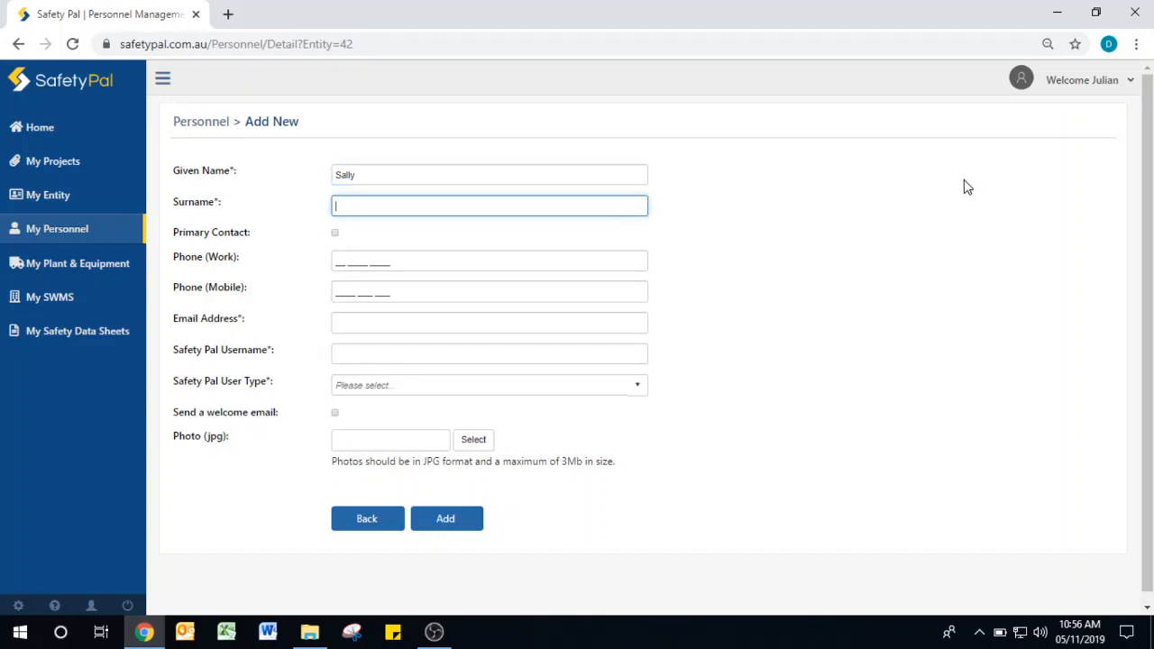
- Enter the work and mobile phone numbers and fill the email from a saved suggestion
{"action": "left_click", "coordinate": [363, 259]}
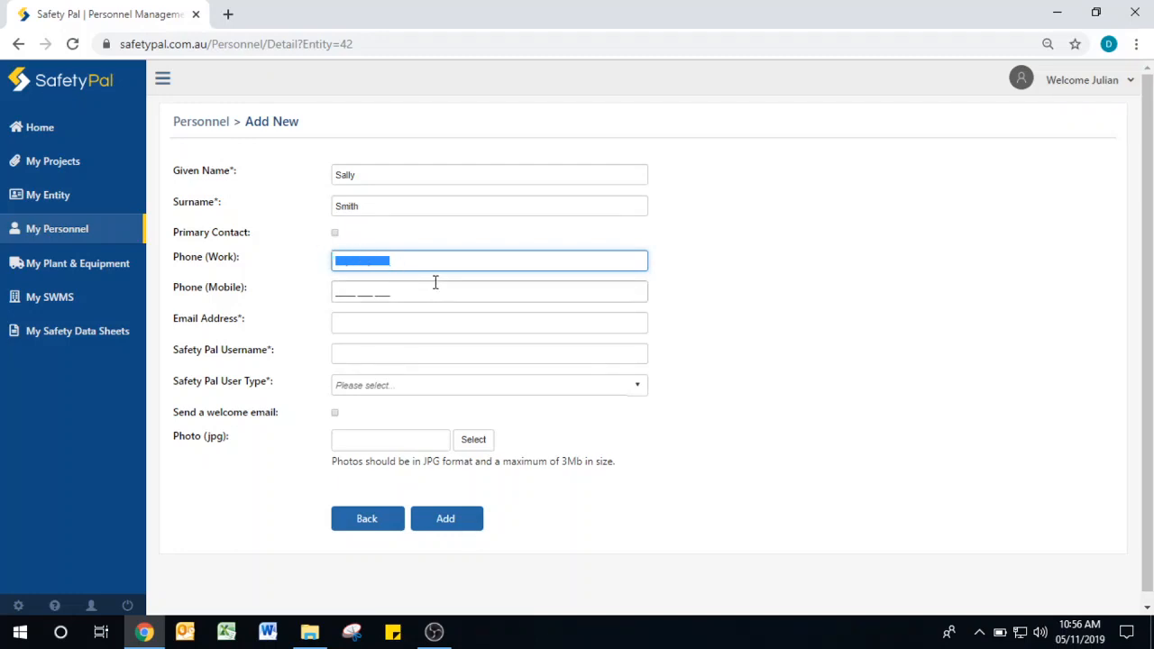
{"action": "left_click", "coordinate": [441, 287]}
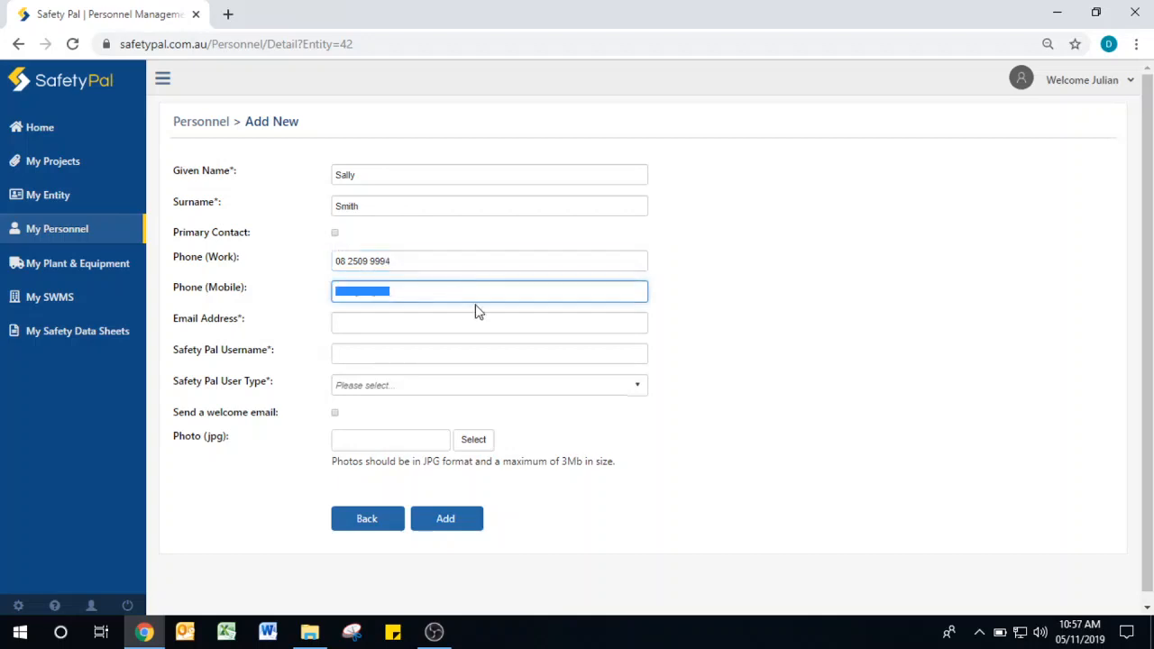
{"action": "left_click", "coordinate": [447, 322]}
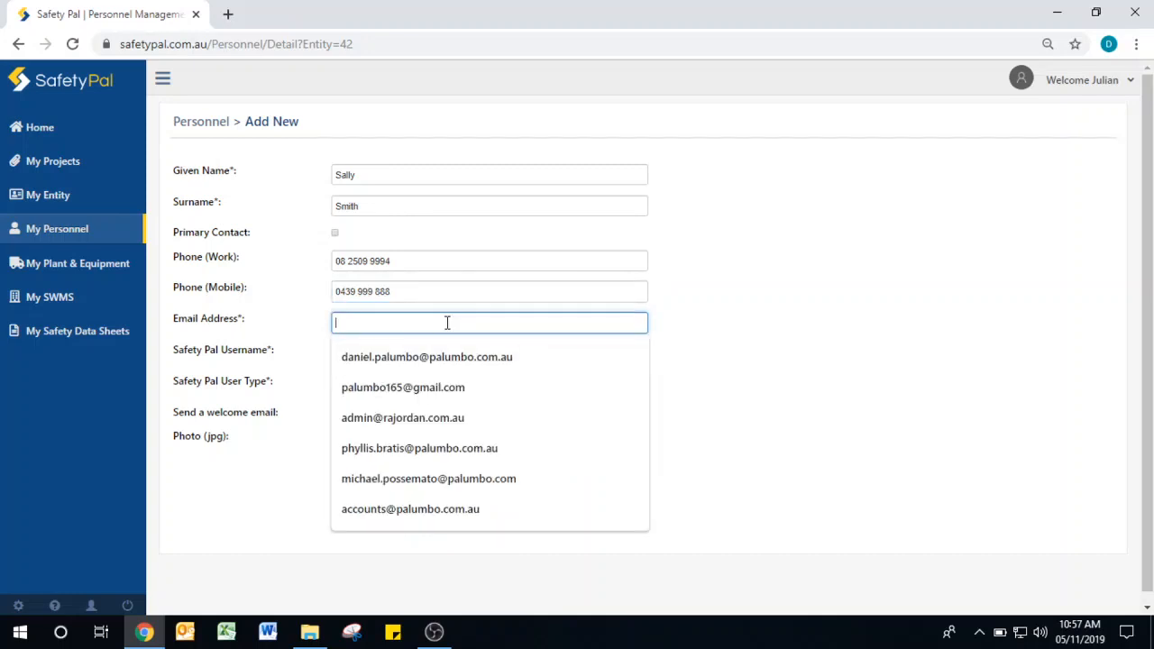
{"action": "left_click", "coordinate": [403, 387]}
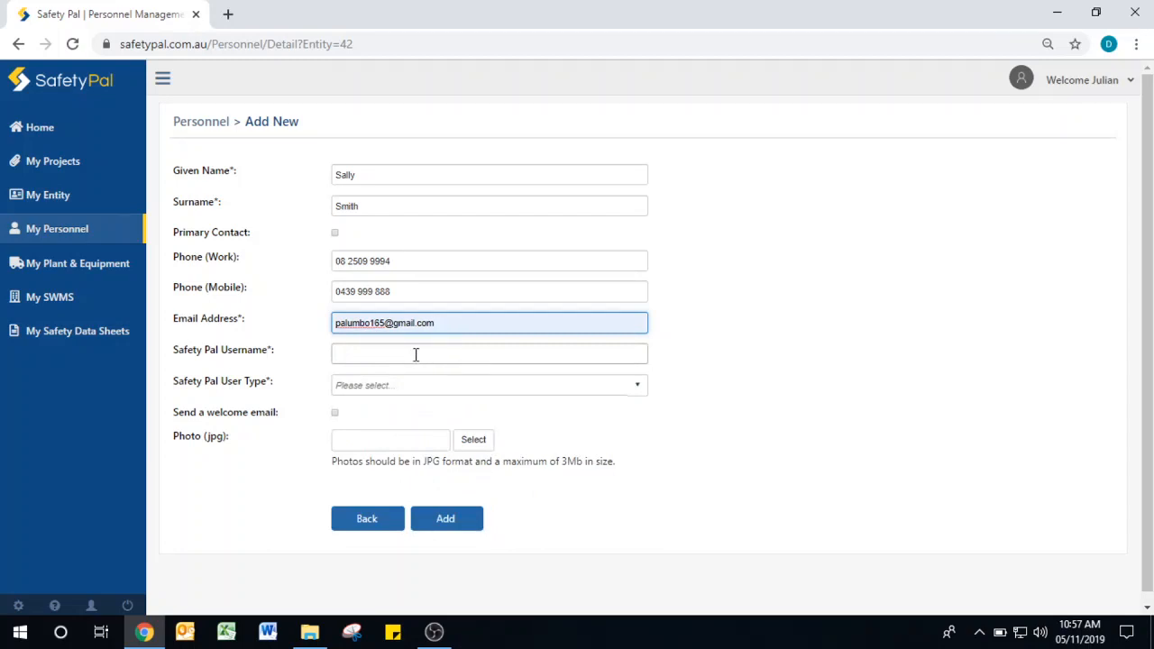
- Enter the person's Safety Pal username and set the Safety Pal User Type to Personnel
{"action": "left_click", "coordinate": [418, 354]}
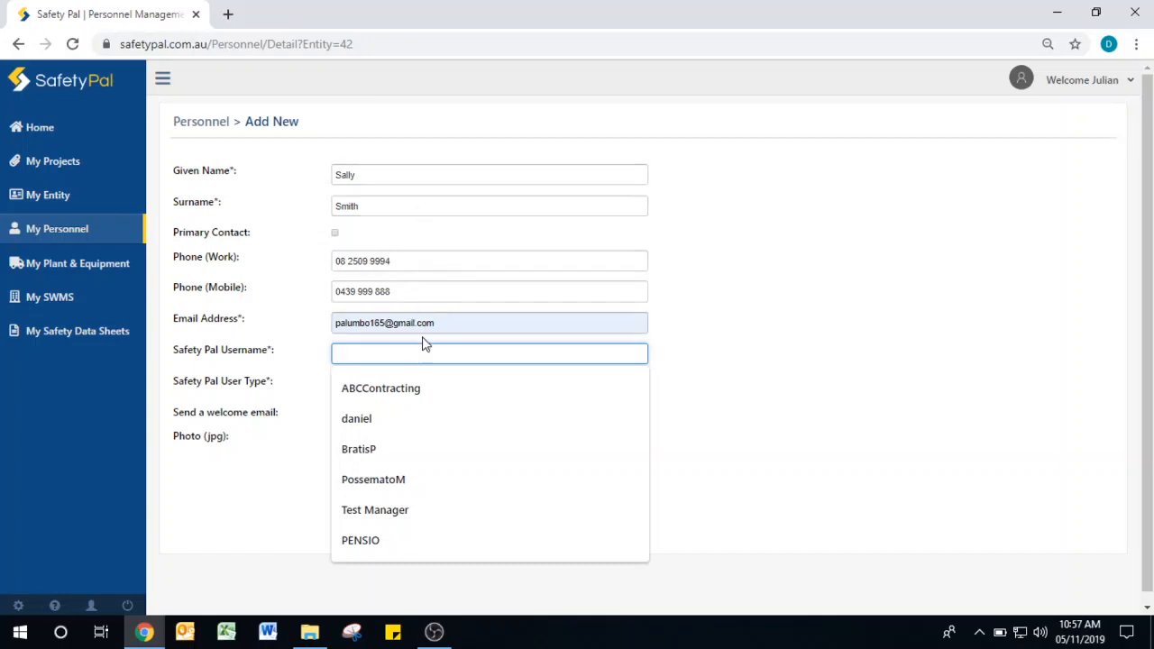
{"action": "left_click", "coordinate": [715, 364]}
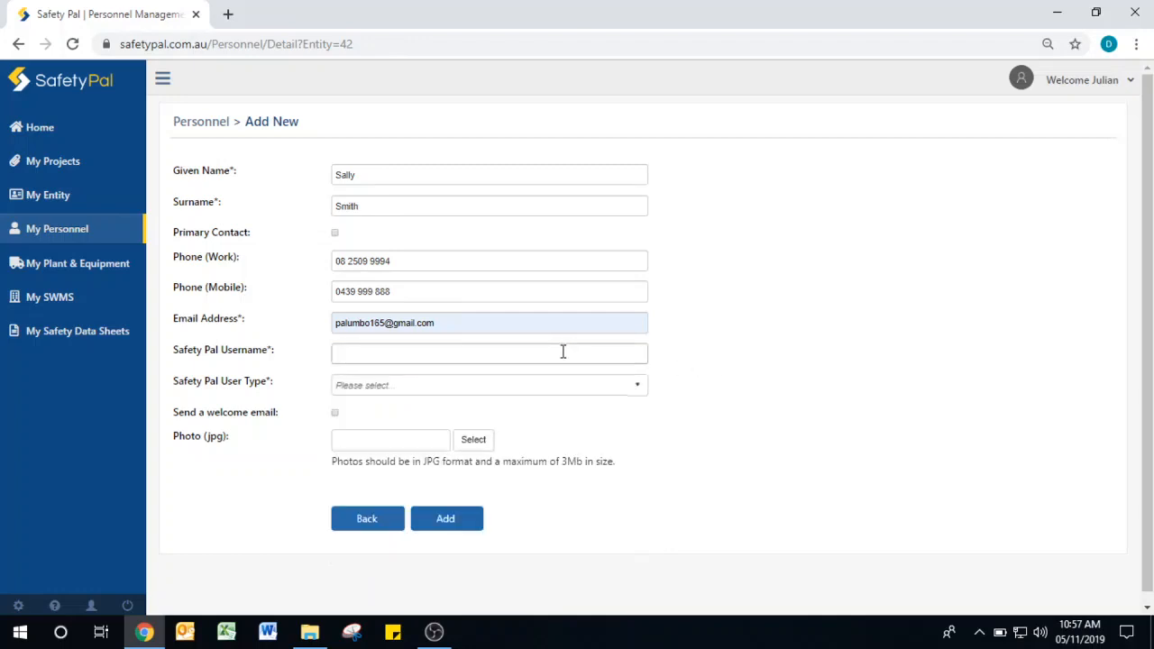
{"action": "left_click", "coordinate": [562, 351]}
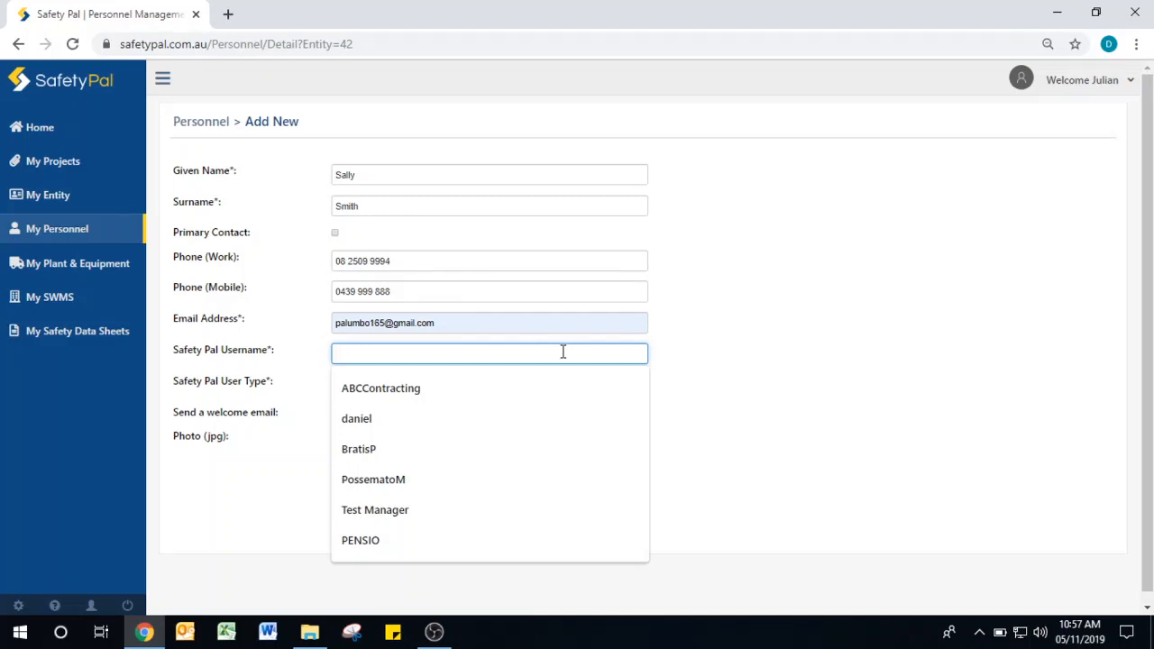
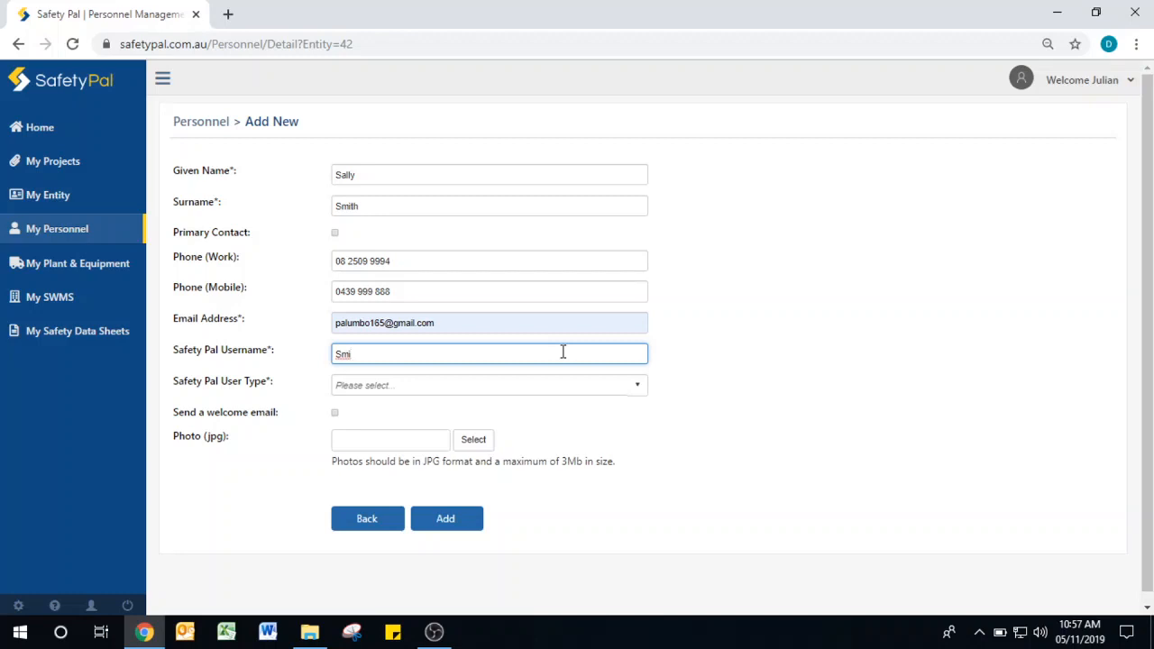
{"action": "left_click", "coordinate": [518, 391]}
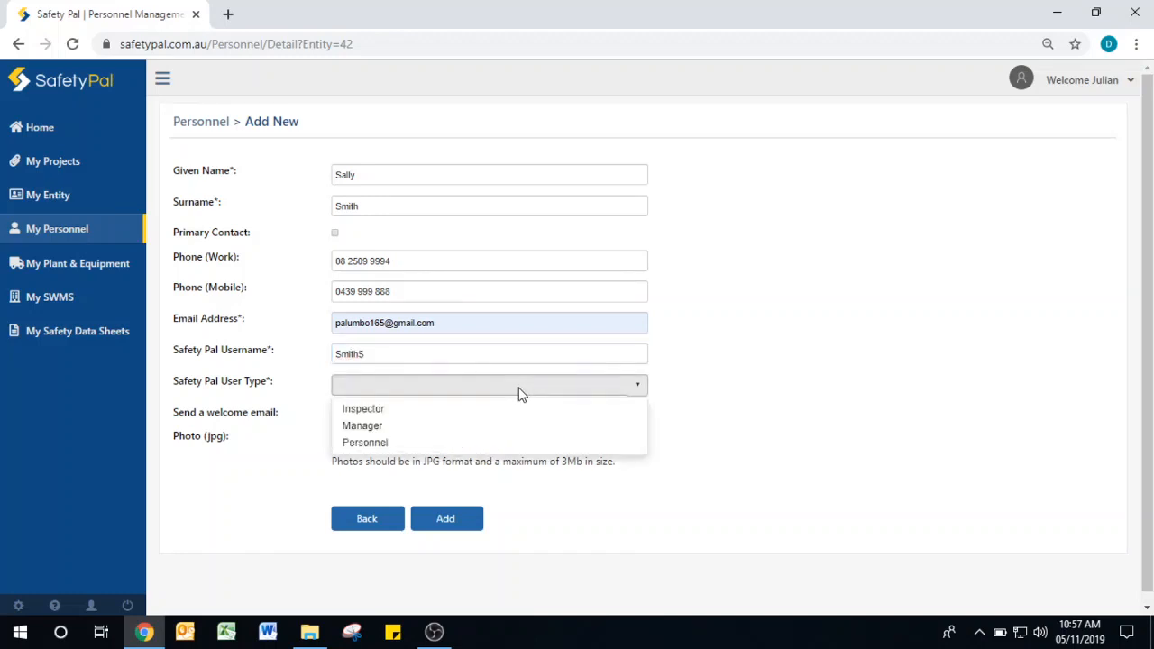
{"action": "left_click", "coordinate": [366, 445]}
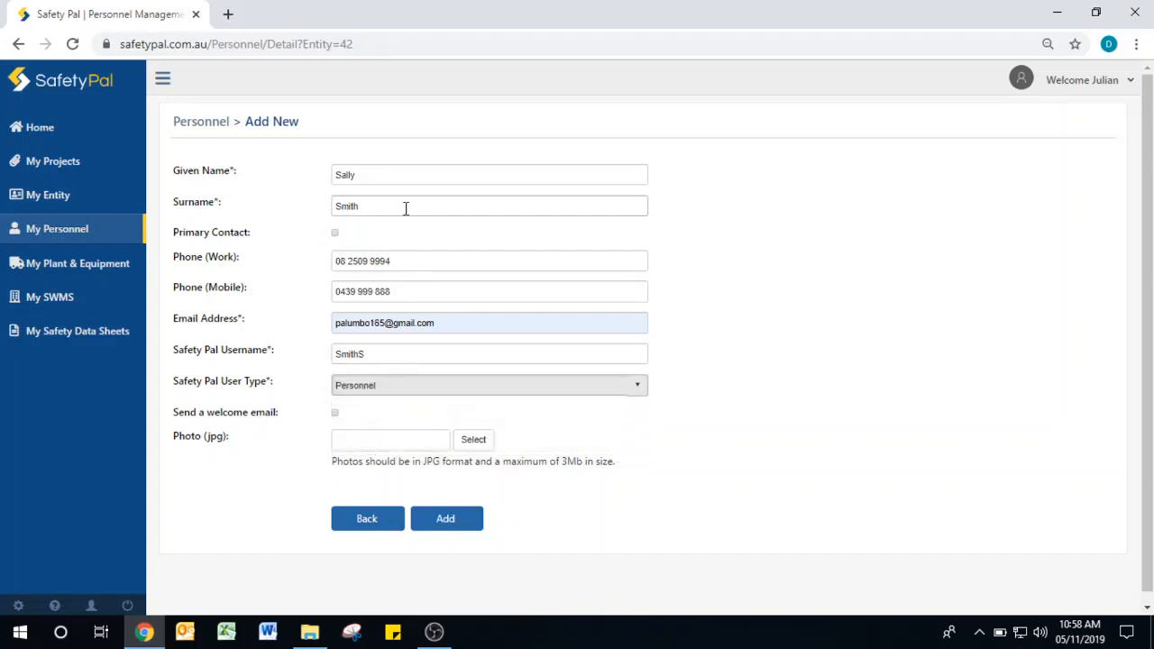
{"action": "left_click", "coordinate": [335, 412]}
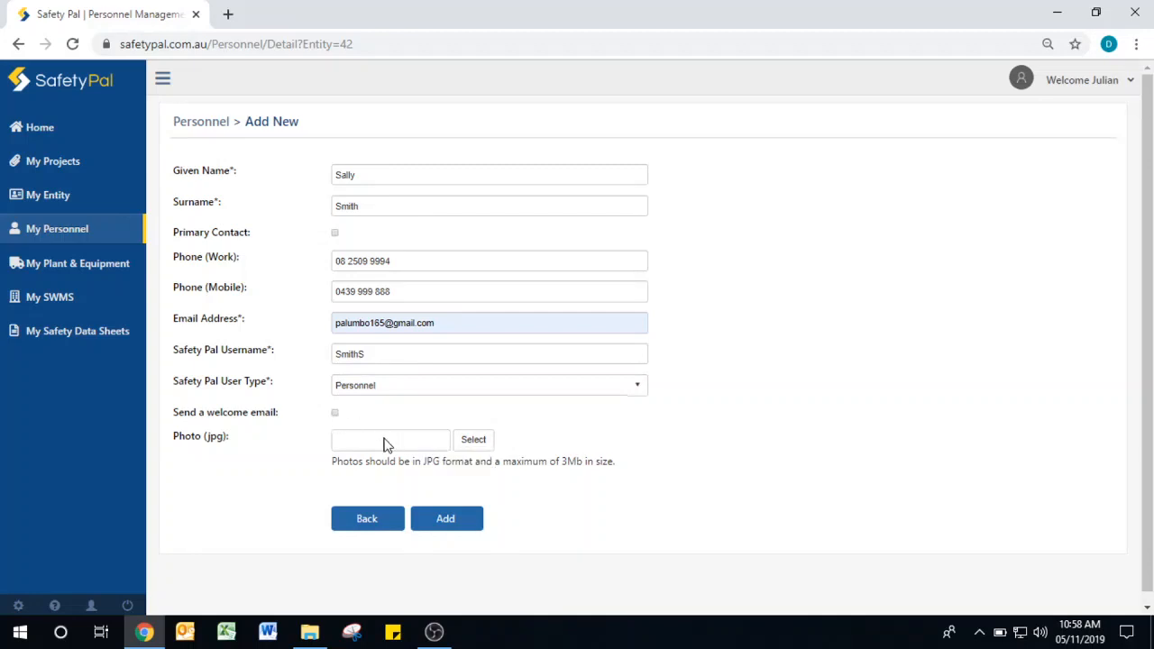
- Attach SafetyPal_Logo_Final_H_WhiteB (2).jpg as the photo and add the personnel record
{"action": "left_click", "coordinate": [488, 442]}
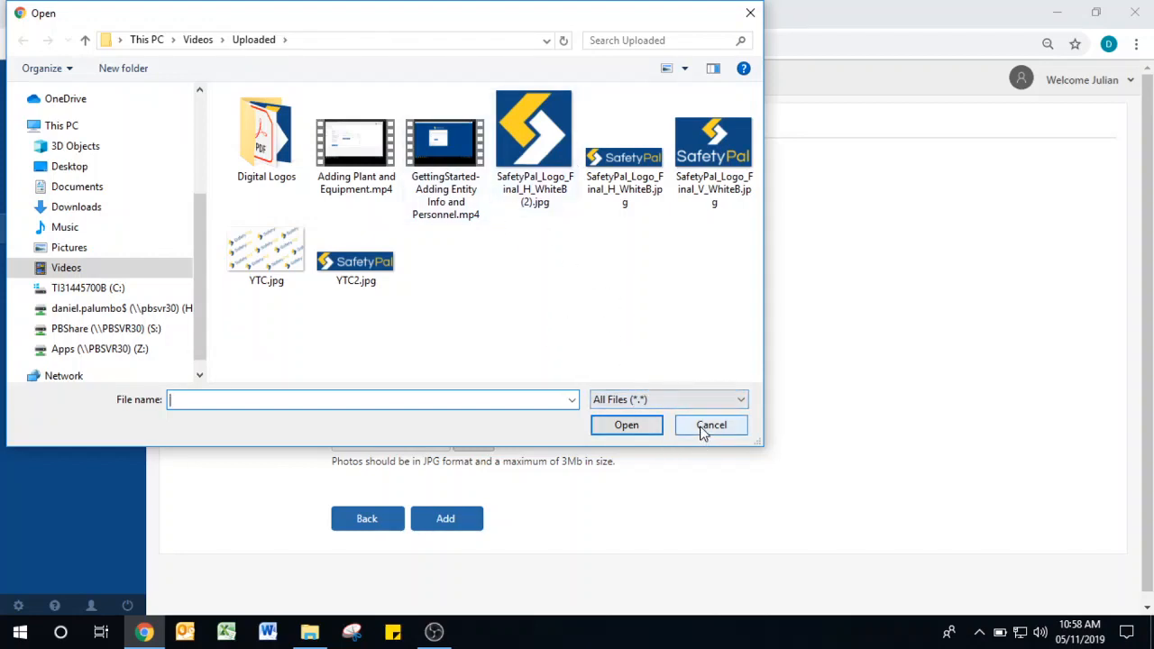
{"action": "left_click", "coordinate": [534, 144]}
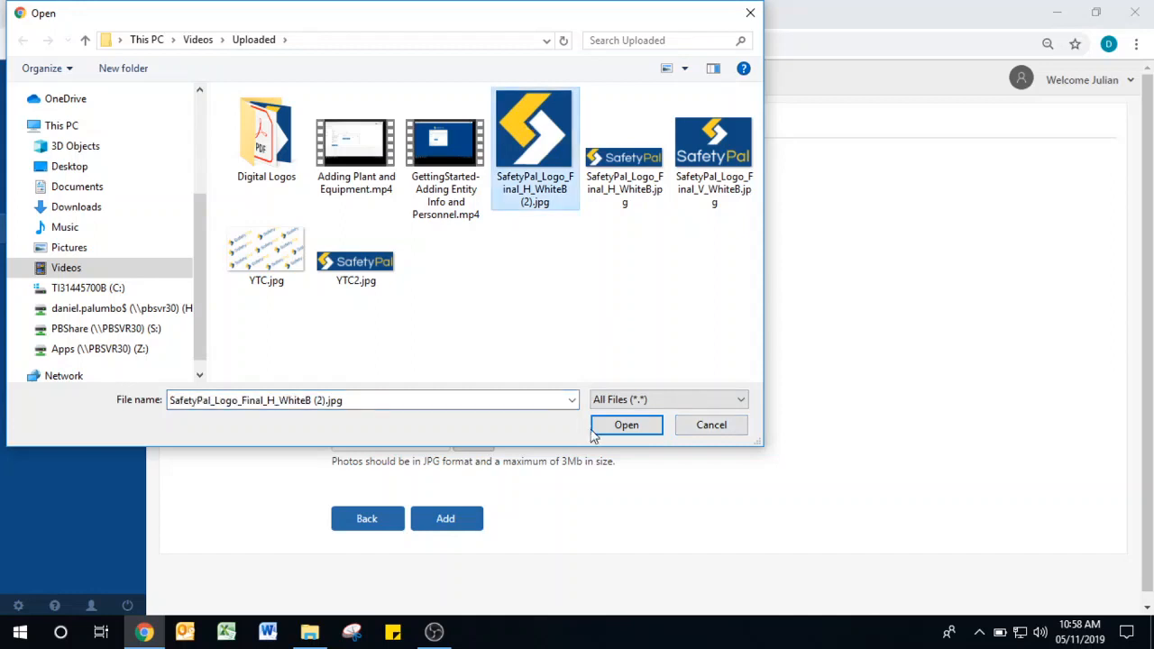
{"action": "left_click", "coordinate": [626, 425]}
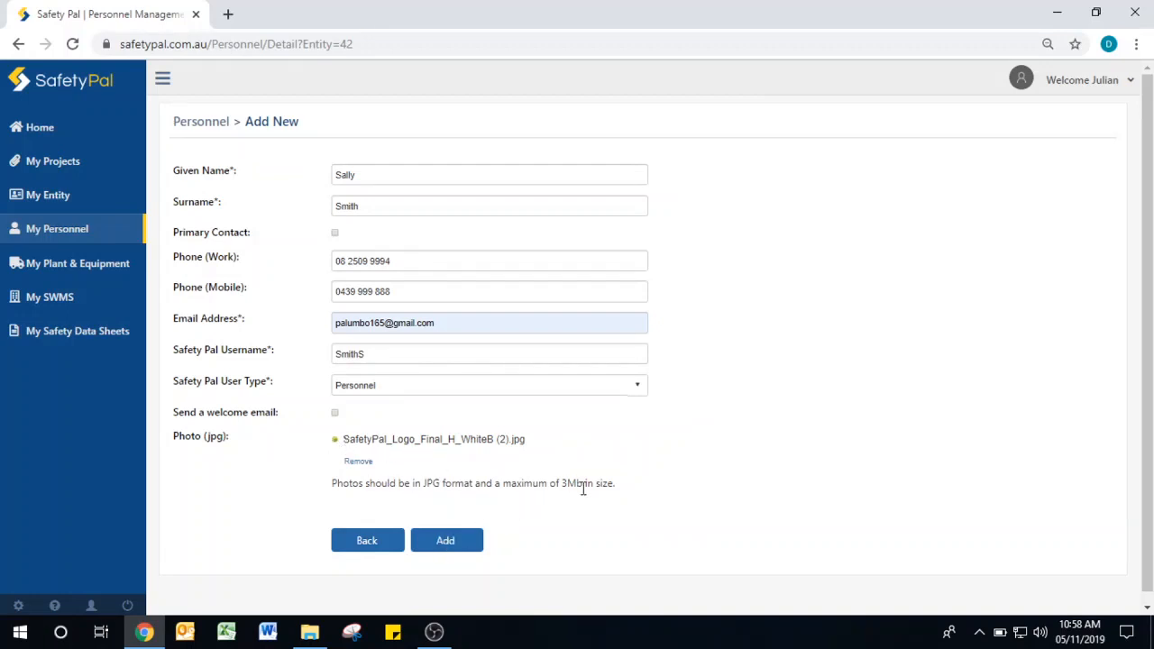
{"action": "left_click", "coordinate": [460, 542]}
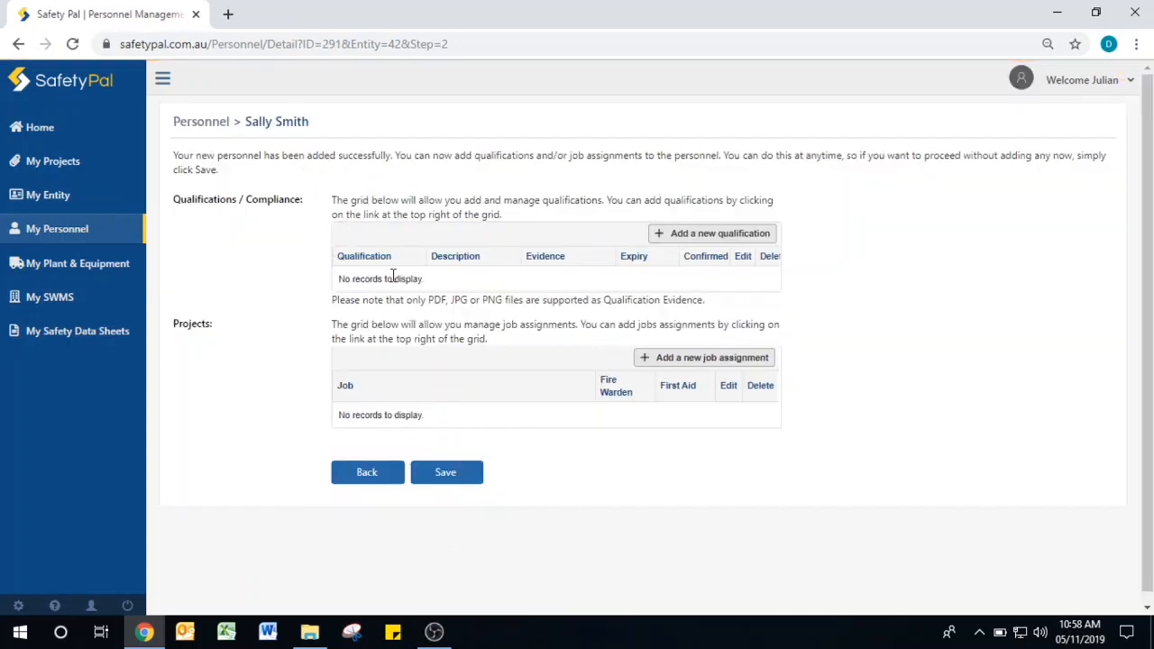
- Start a new qualification and choose Cert IV in Training & Assessment from the Certificate group
{"action": "left_click", "coordinate": [696, 237]}
{"action": "left_click", "coordinate": [546, 248]}
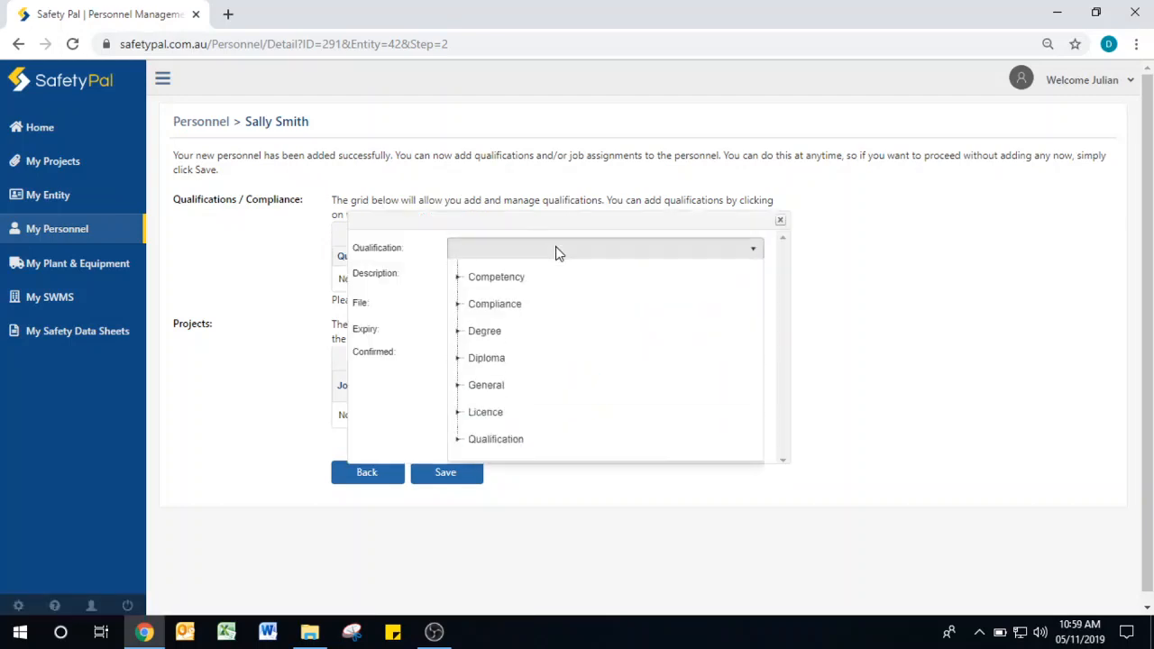
{"action": "left_click", "coordinate": [459, 277]}
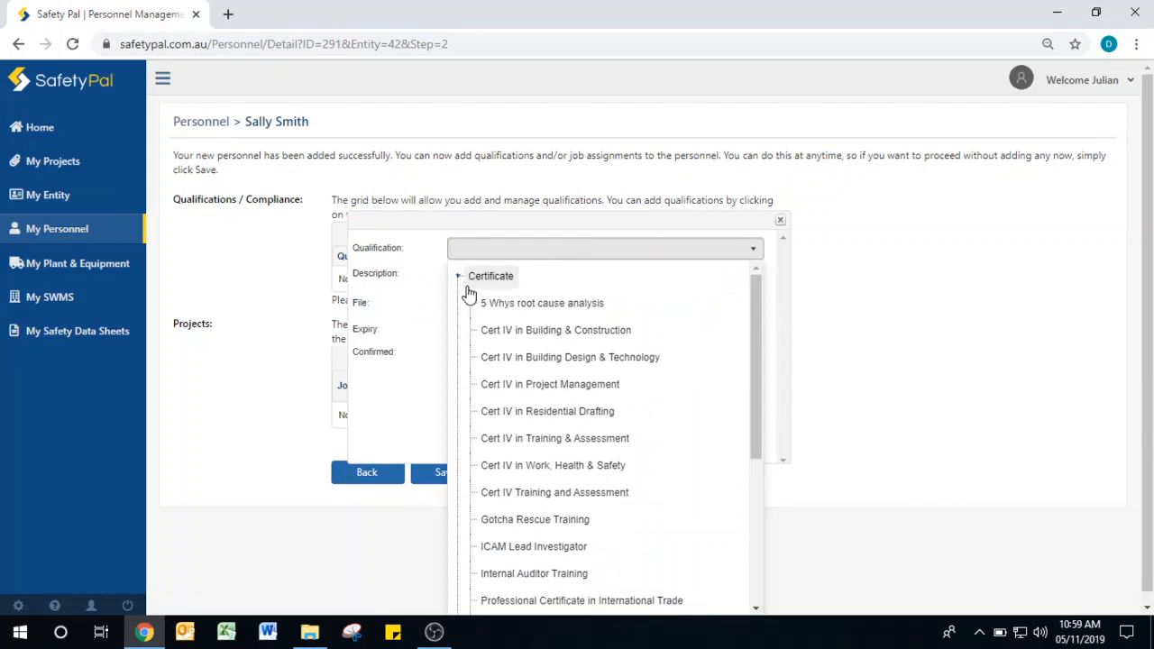
{"action": "left_click", "coordinate": [496, 440]}
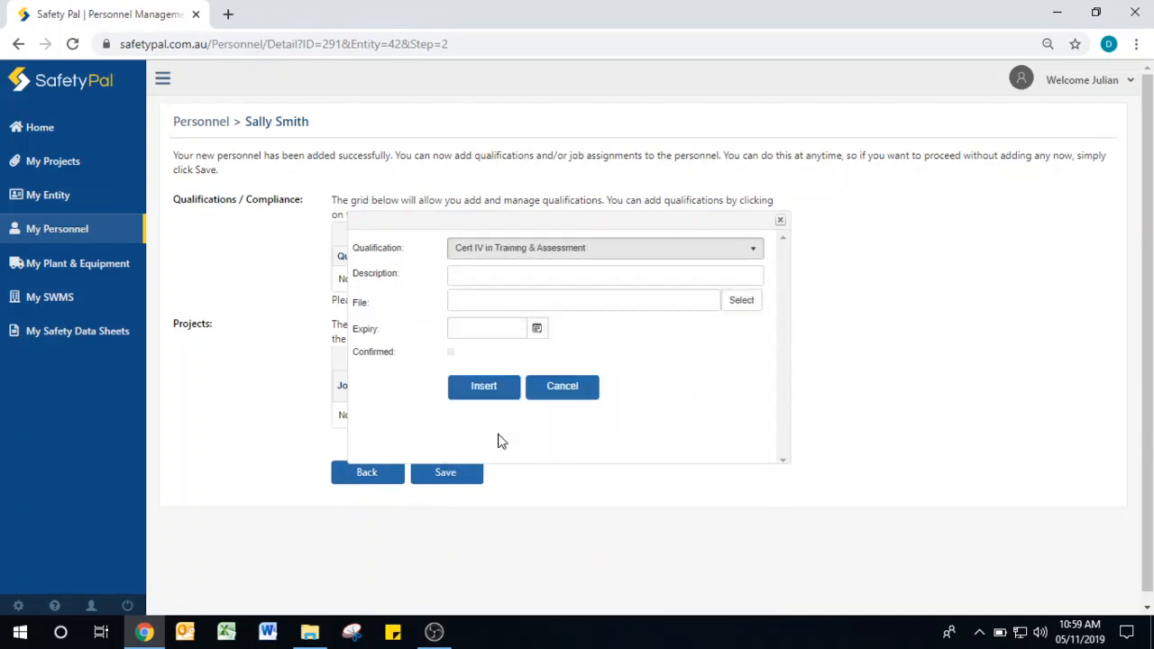
- Describe it as Training, set expiry 13/11/2019 without an evidence file, and insert it
{"action": "left_click", "coordinate": [481, 279]}
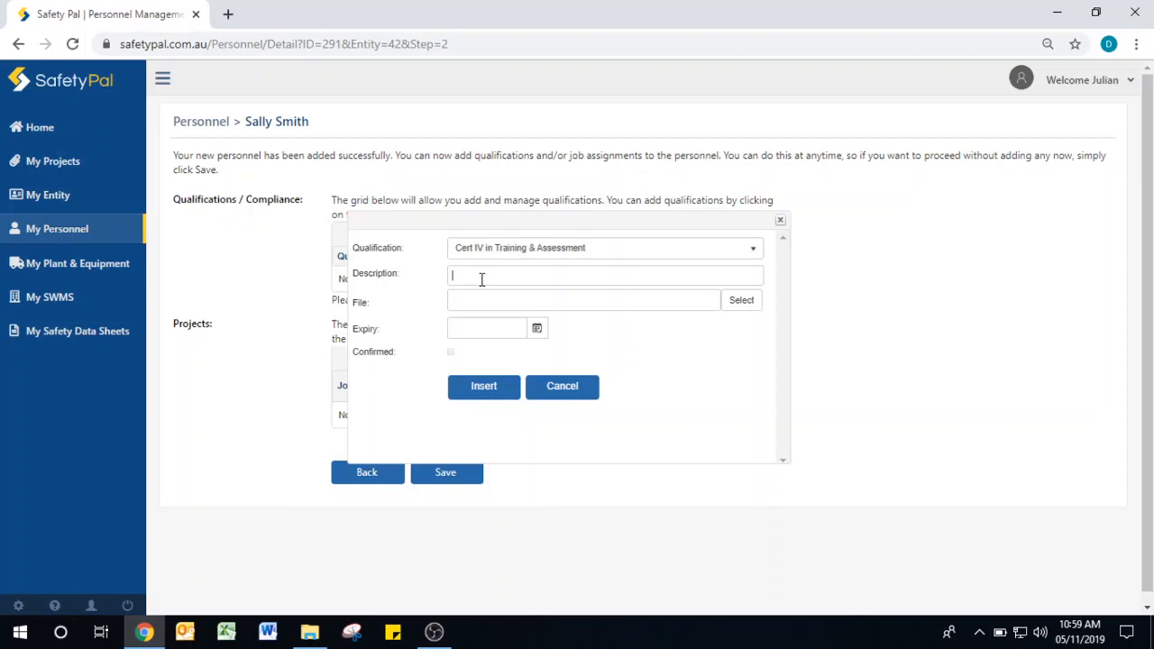
{"action": "type", "text": "Training"}
{"action": "key", "text": "Tab"}
{"action": "left_click", "coordinate": [740, 310]}
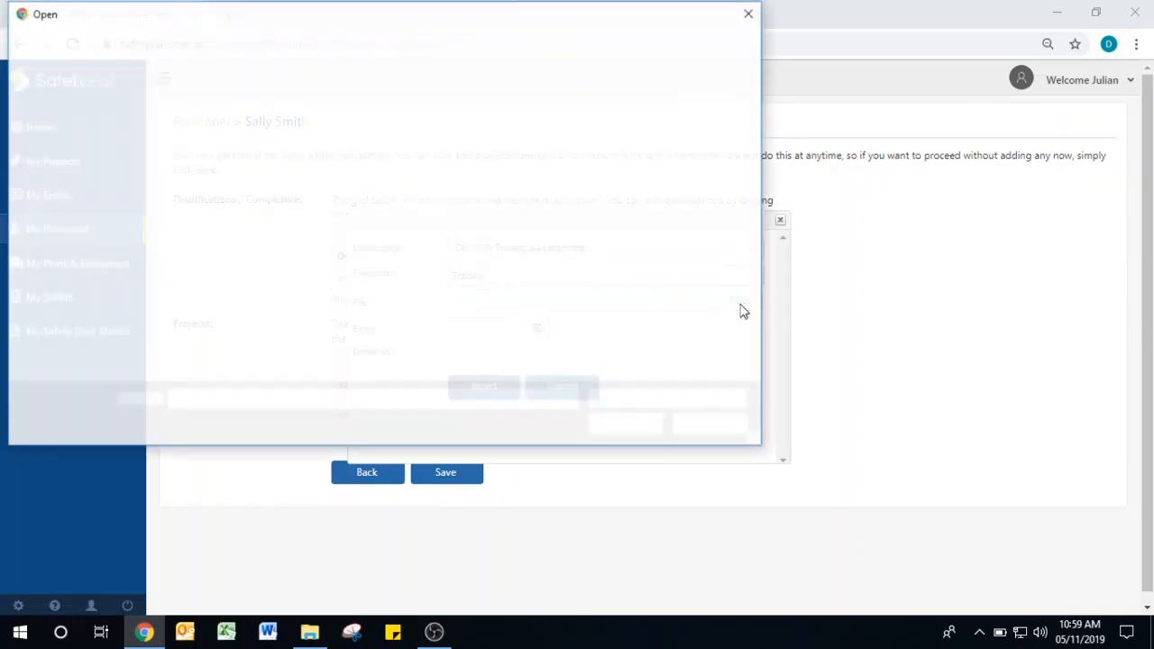
{"action": "left_click", "coordinate": [712, 425]}
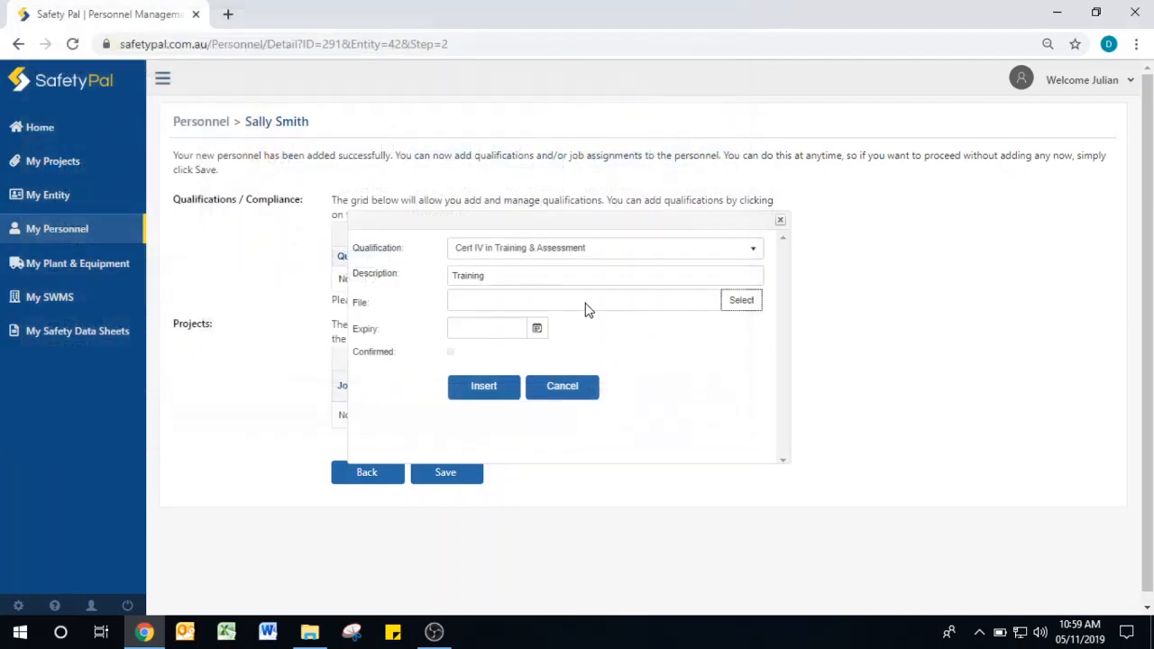
{"action": "left_click", "coordinate": [538, 330]}
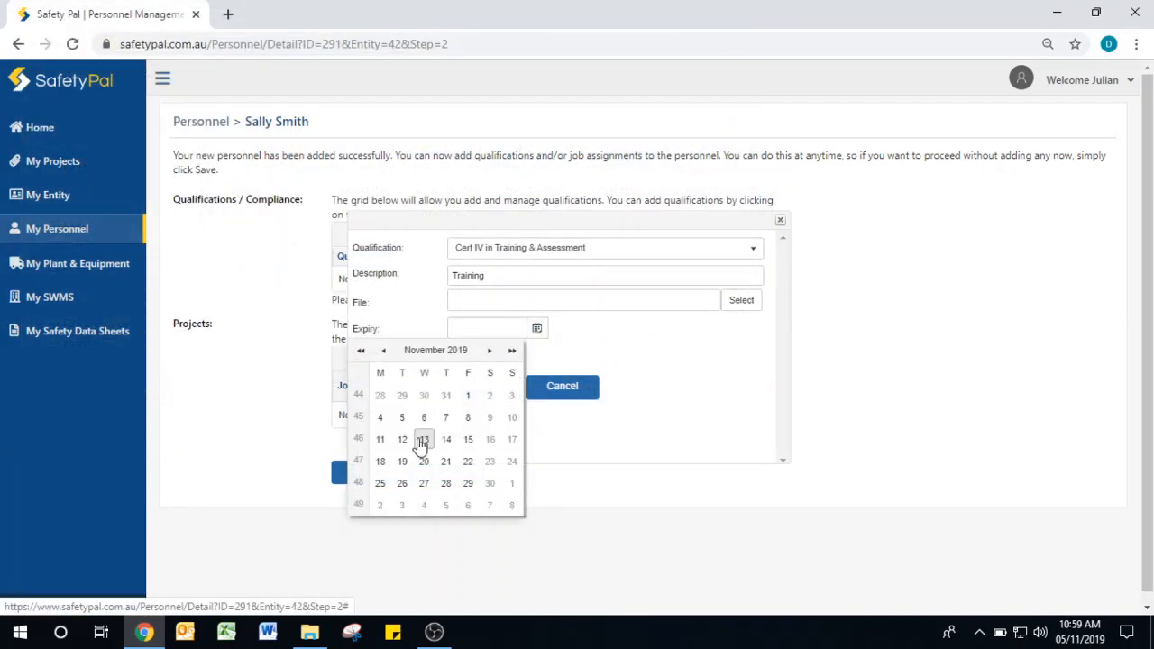
{"action": "left_click", "coordinate": [422, 441]}
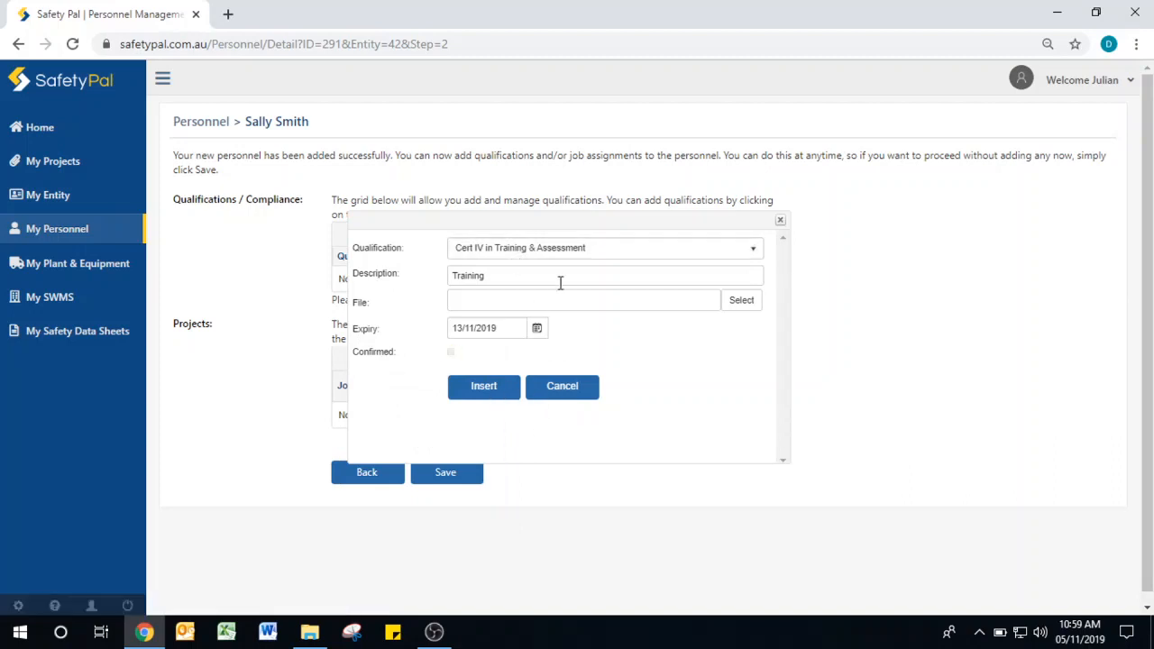
{"action": "left_click", "coordinate": [502, 399]}
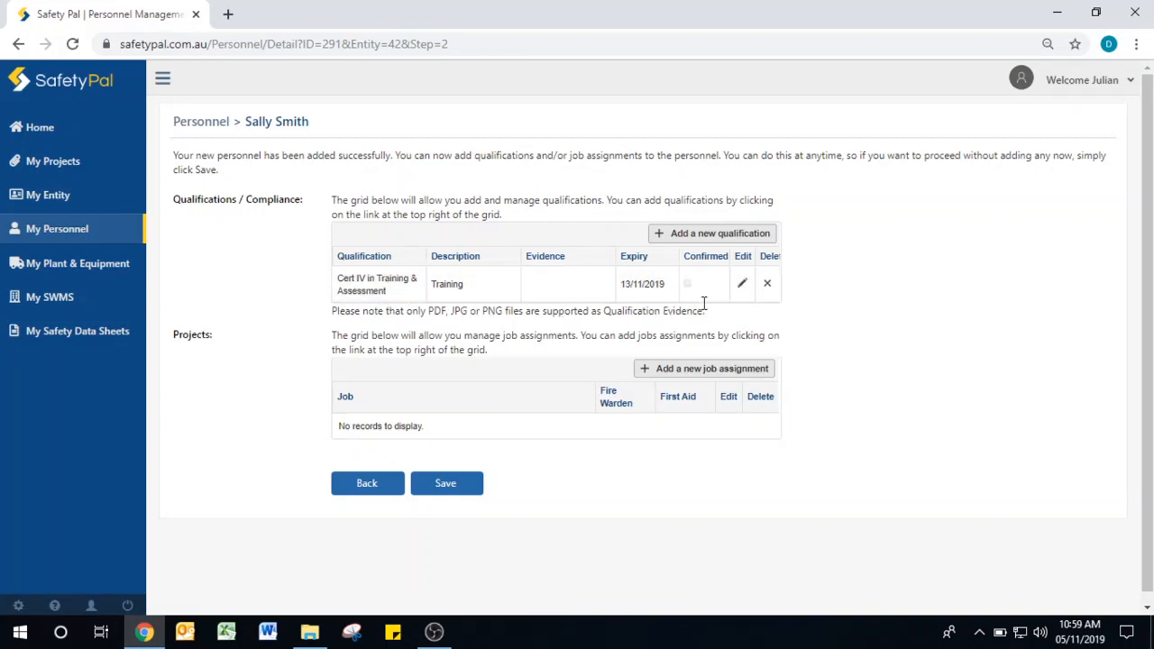
- Insert a CPR qualification from the Qualification category, then edit its description to Test
{"action": "left_click", "coordinate": [685, 235]}
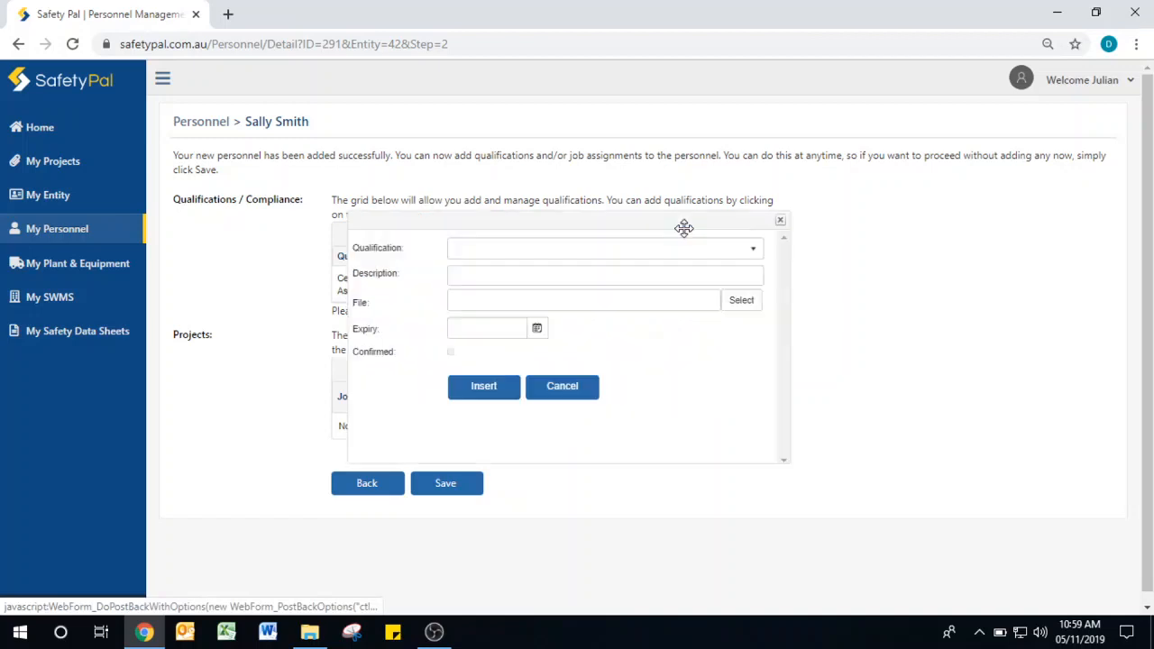
{"action": "left_click", "coordinate": [719, 252]}
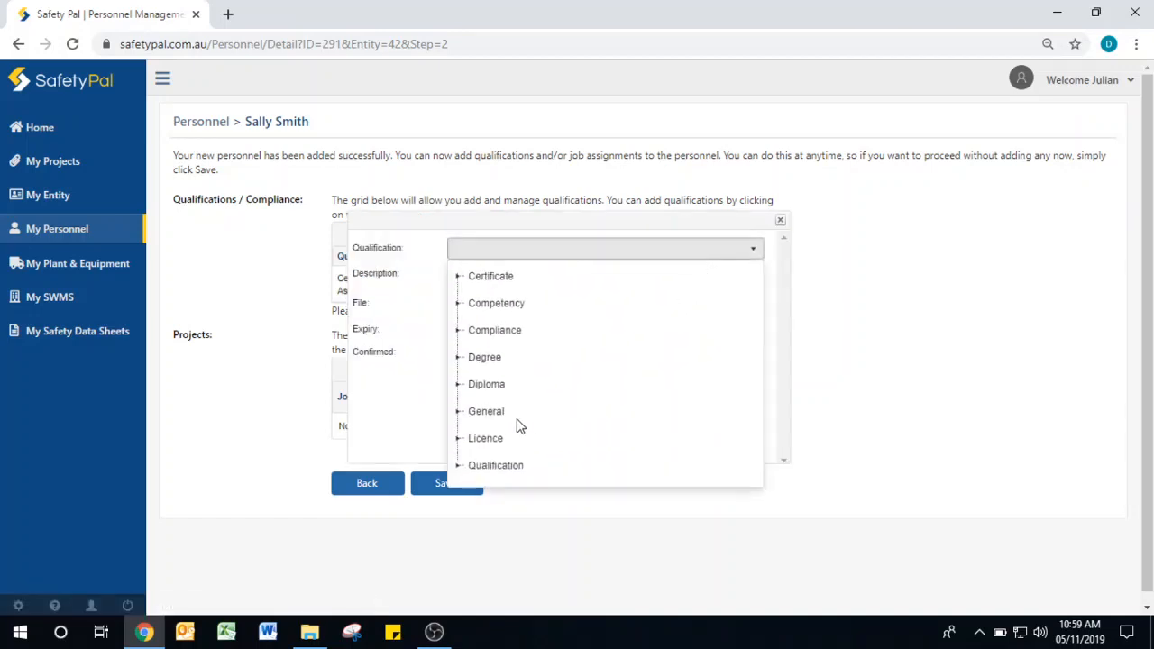
{"action": "left_click", "coordinate": [458, 467]}
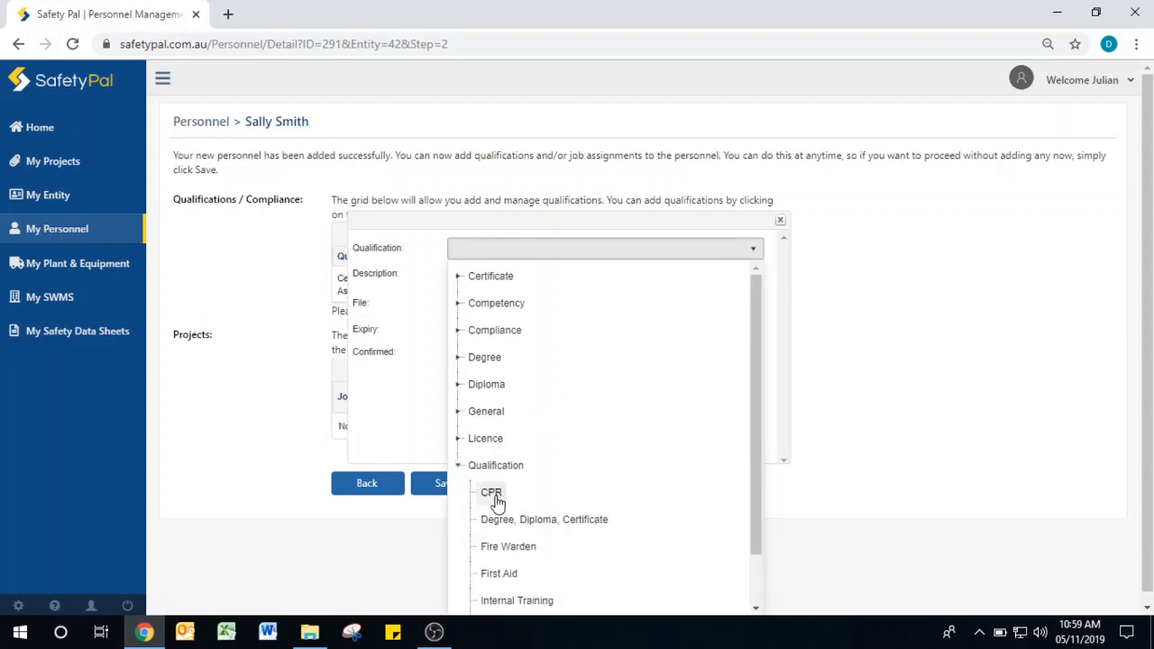
{"action": "left_click", "coordinate": [496, 495]}
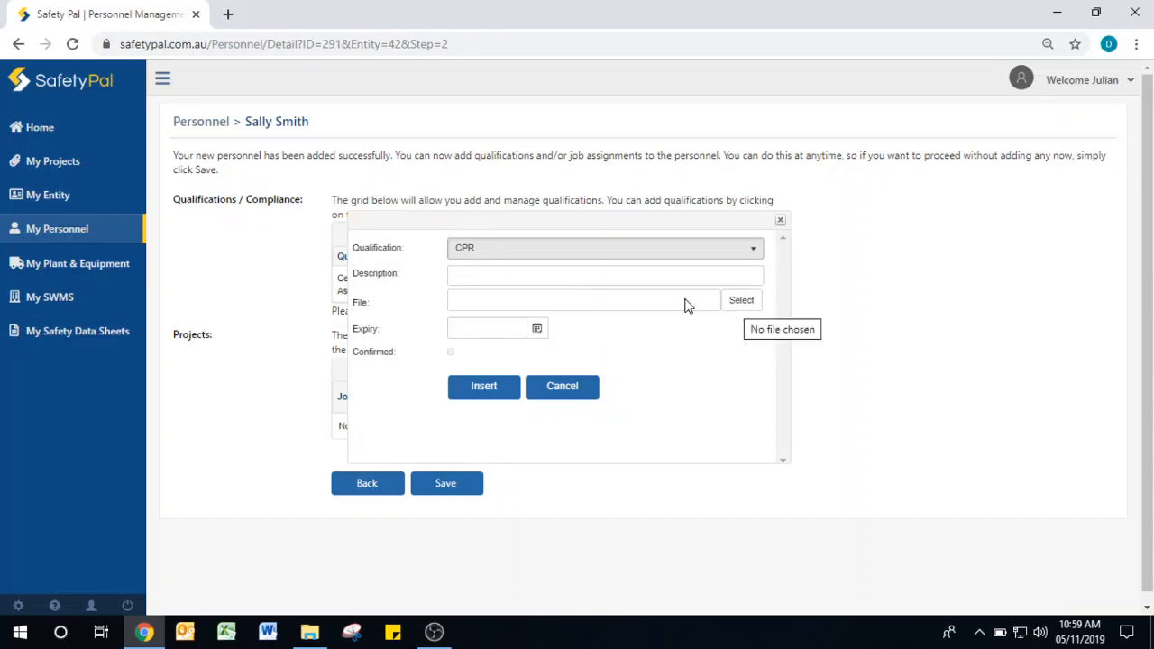
{"action": "left_click", "coordinate": [484, 386]}
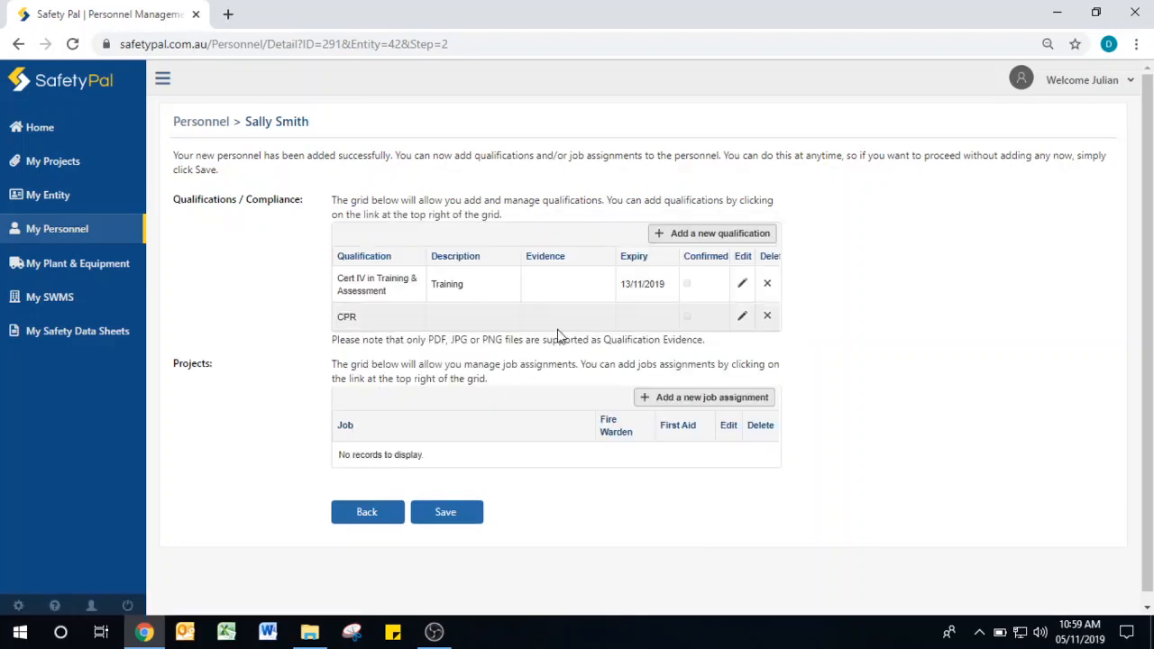
{"action": "left_click", "coordinate": [741, 318]}
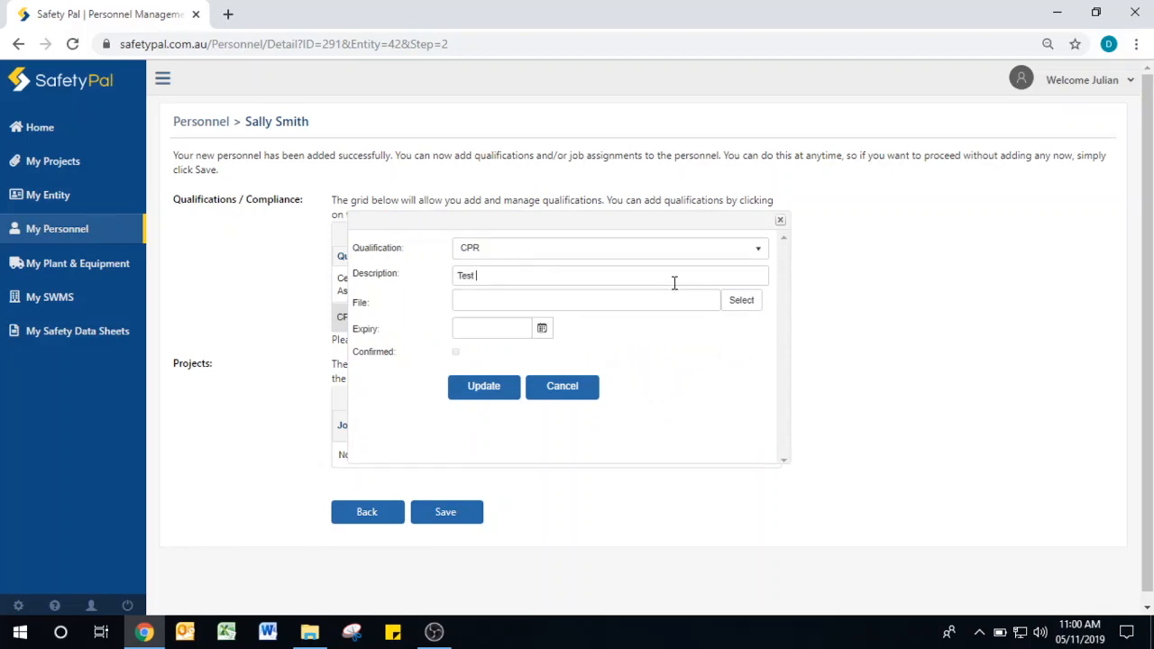
{"action": "left_click", "coordinate": [496, 393]}
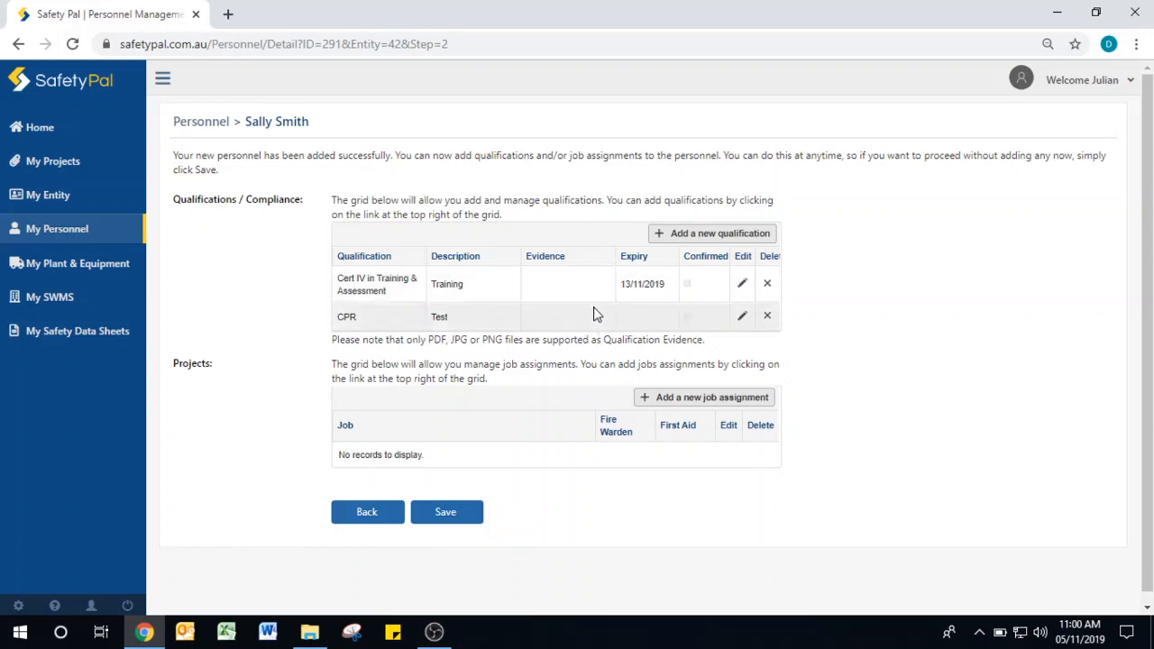
{"action": "scroll", "coordinate": [785, 460], "scroll_direction": "down", "scroll_amount": 1}
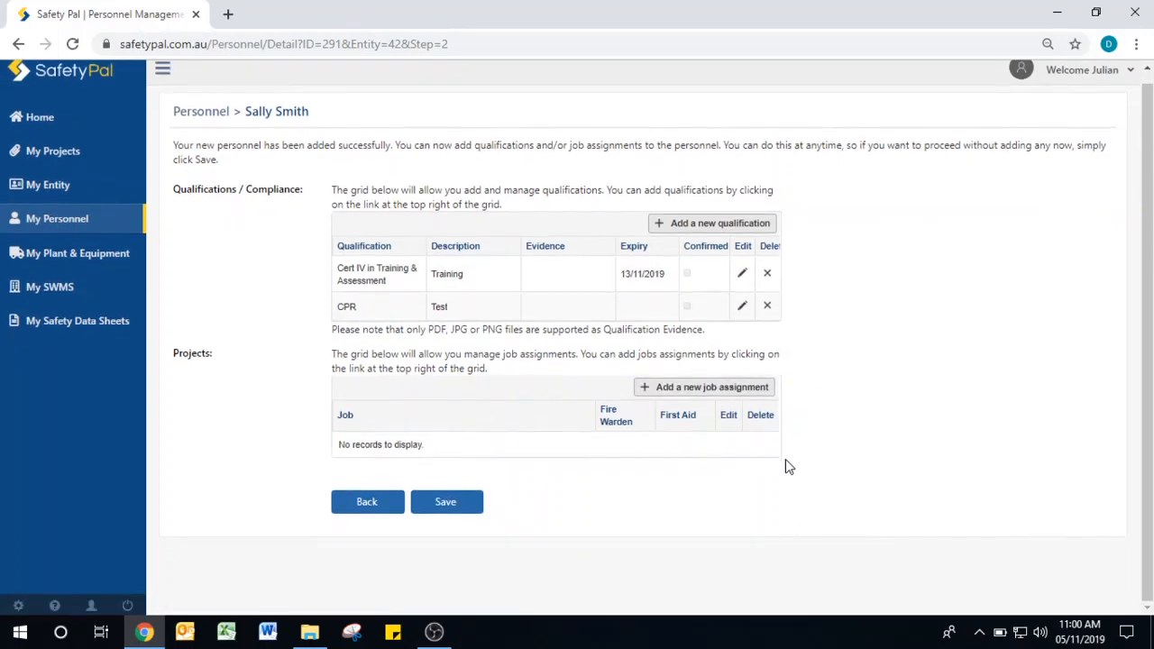
{"action": "left_click", "coordinate": [690, 392]}
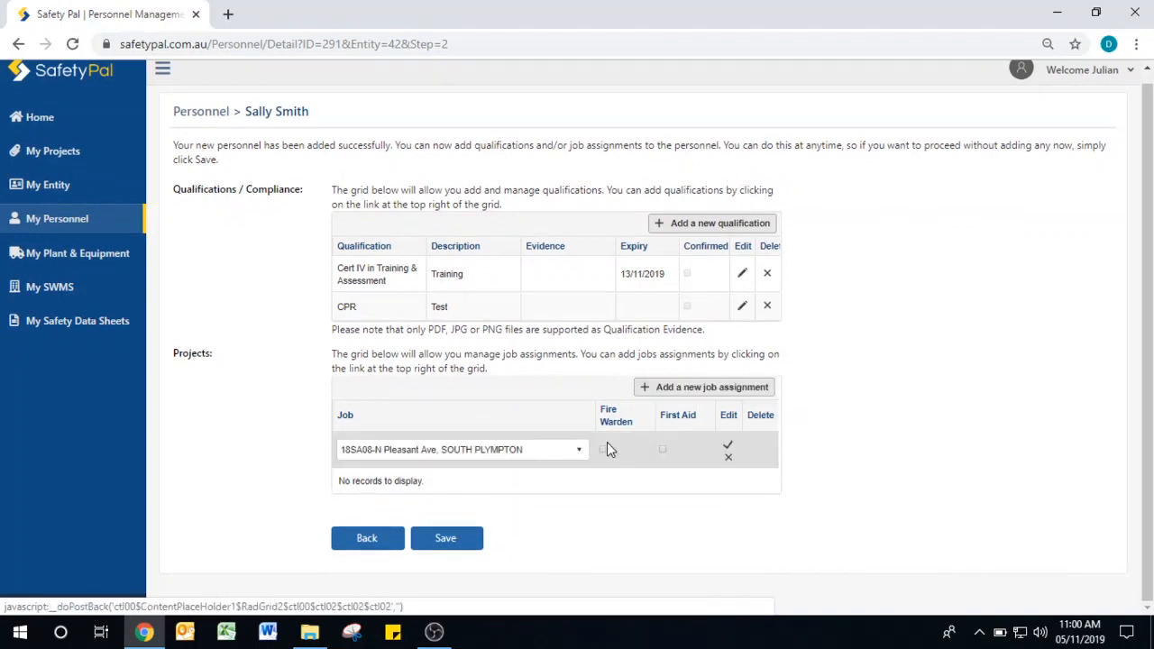
{"action": "left_click", "coordinate": [583, 449]}
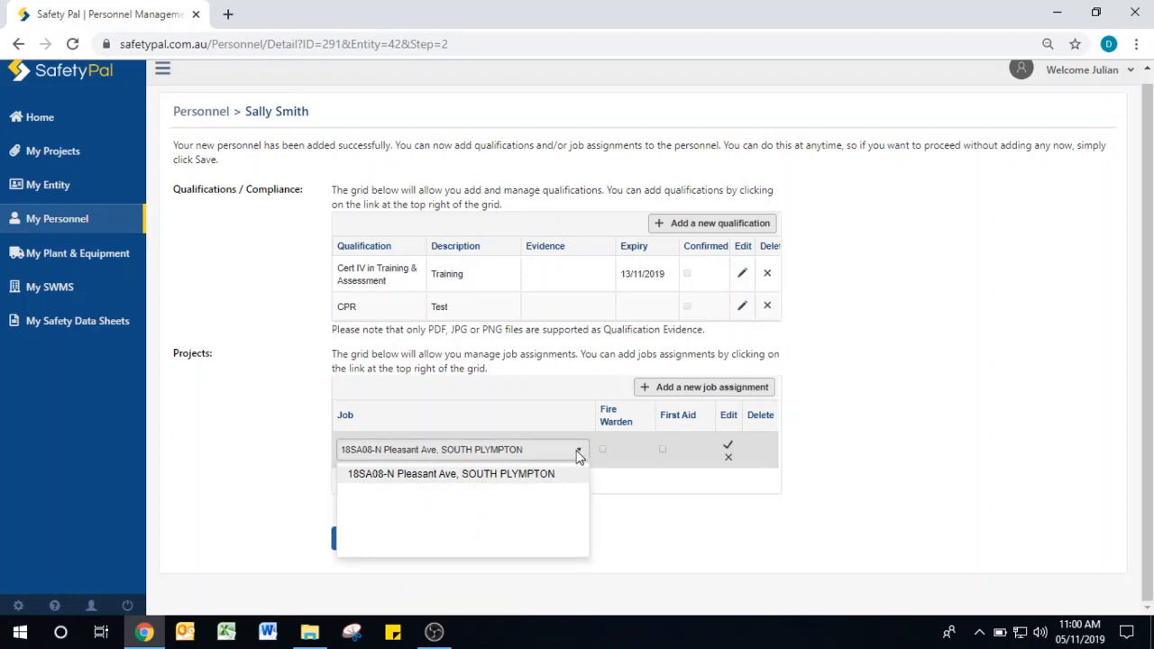
{"action": "left_click", "coordinate": [548, 476]}
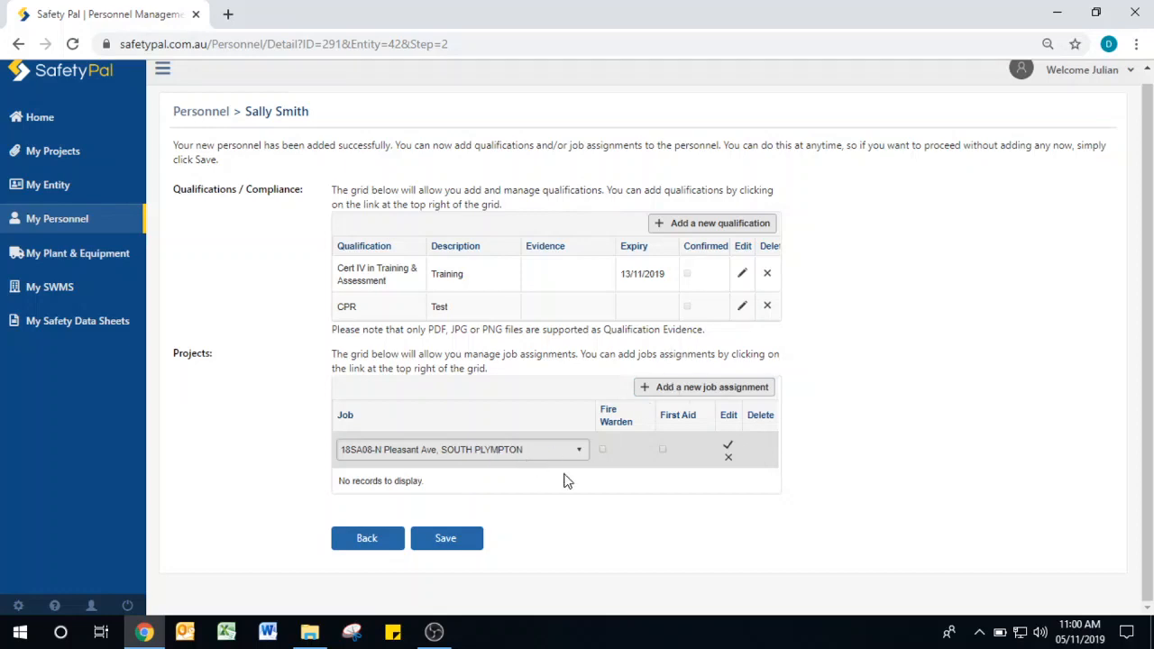
{"action": "left_click", "coordinate": [729, 460]}
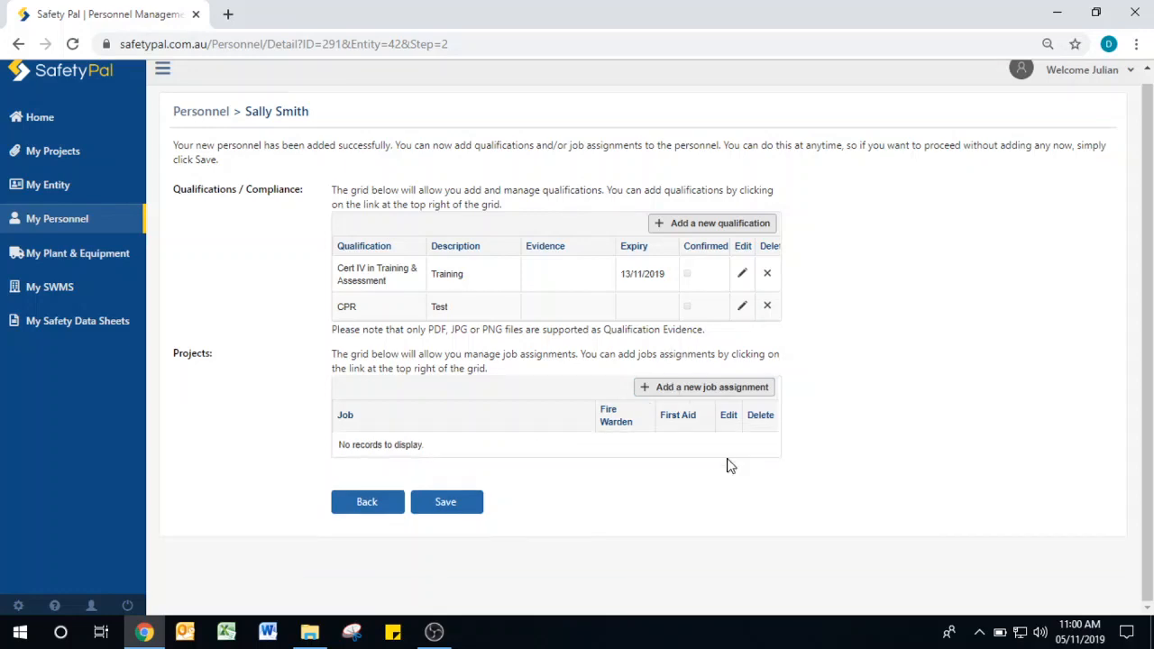
- Save the record so the ABC Contracting list shows three people, including the new one
{"action": "left_click", "coordinate": [471, 508]}
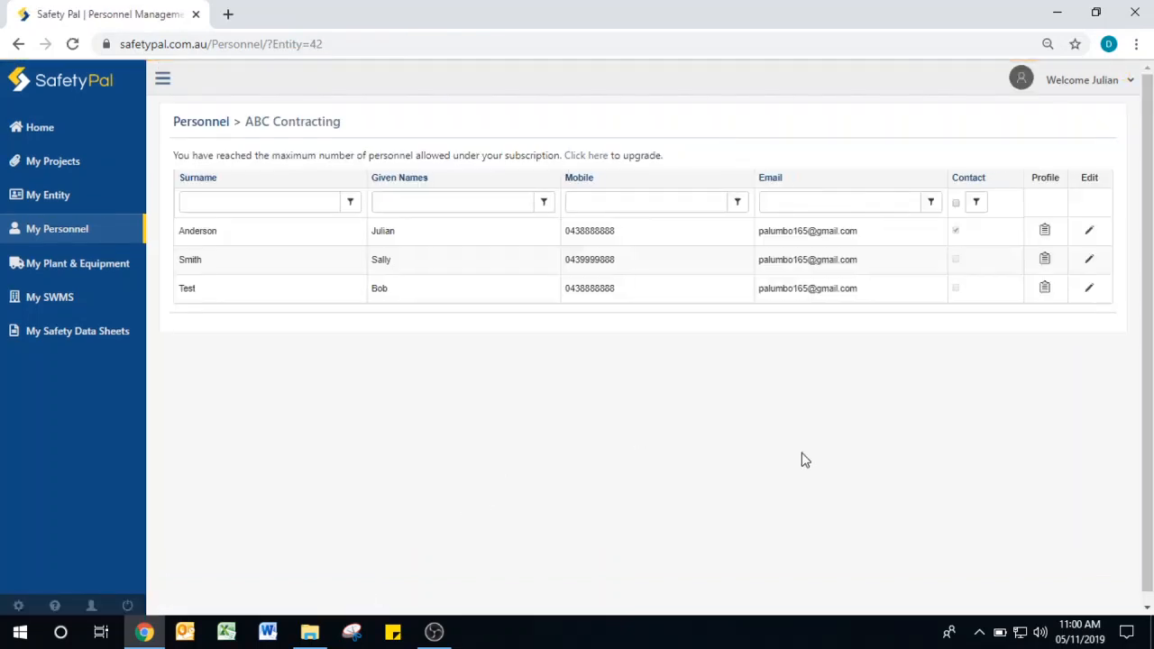